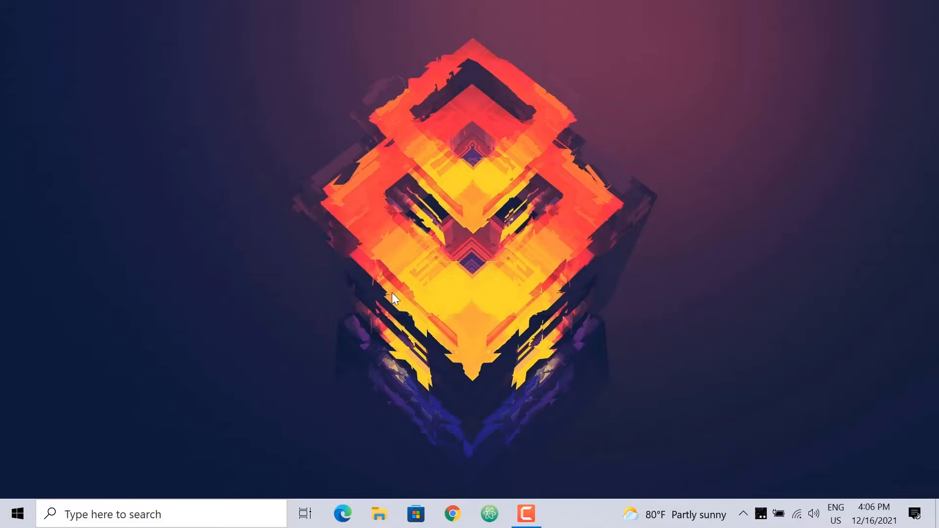
Step: Open the Downloads folder in File Explorer and right-click the Oracle 10g archive
{"action": "left_click", "coordinate": [378, 512]}
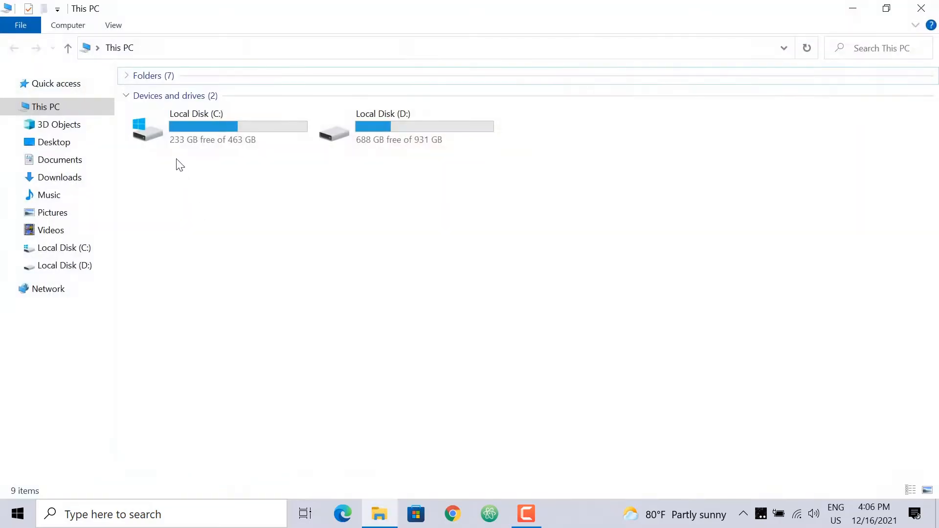
{"action": "left_click", "coordinate": [79, 180]}
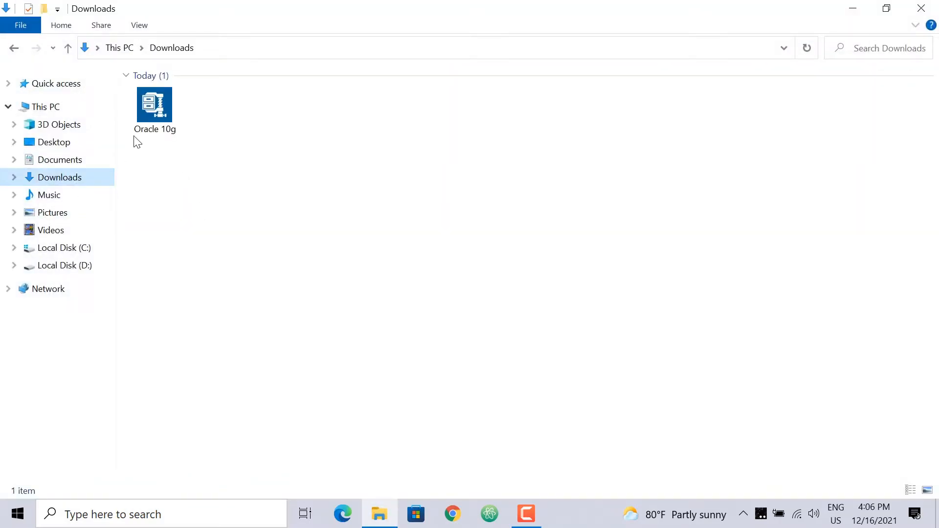
{"action": "left_click", "coordinate": [168, 130]}
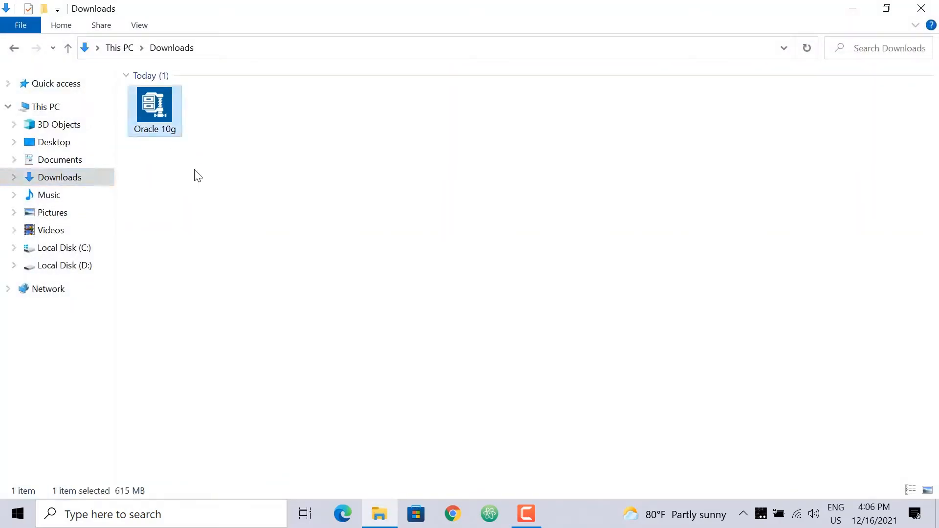
{"action": "right_click", "coordinate": [164, 126]}
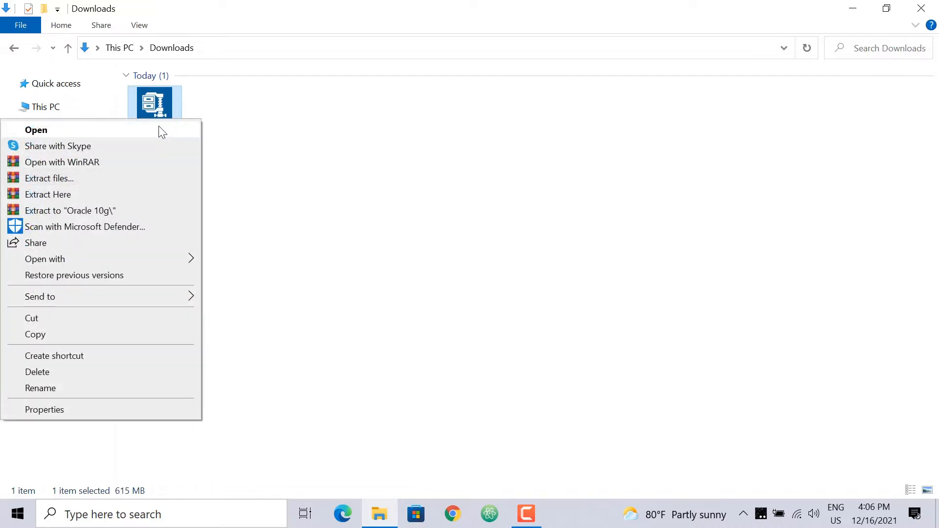
Step: Extract the Oracle 10g archive to the Desktop with WinRAR, then close the Downloads window
{"action": "left_click", "coordinate": [116, 181]}
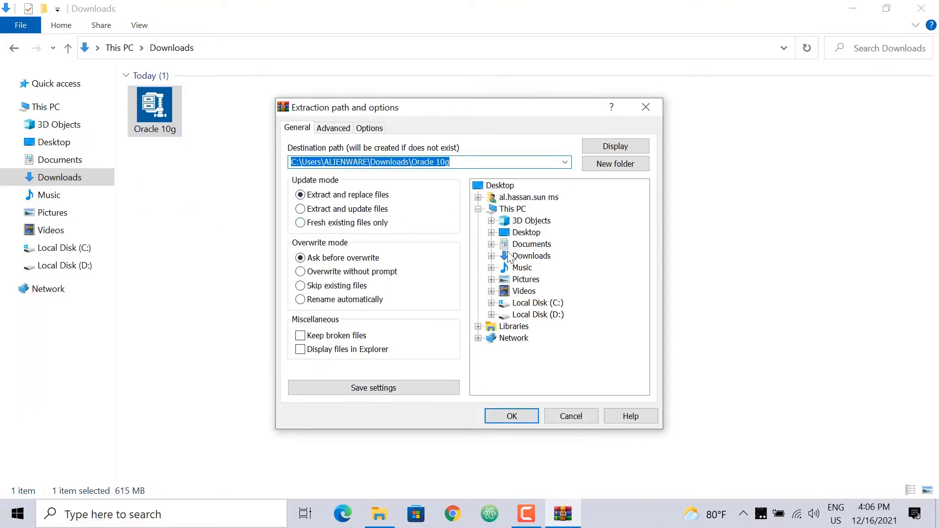
{"action": "left_click", "coordinate": [525, 233]}
{"action": "left_click", "coordinate": [530, 412]}
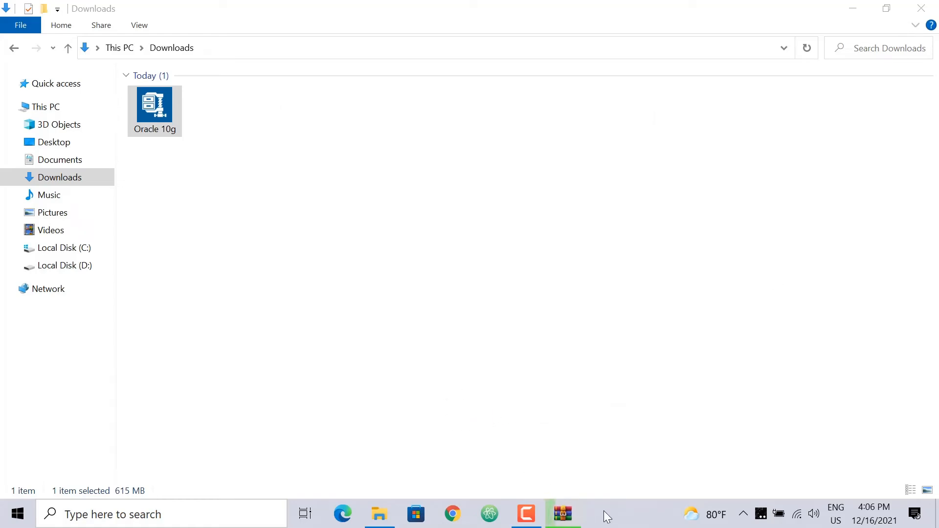
{"action": "left_click", "coordinate": [564, 514]}
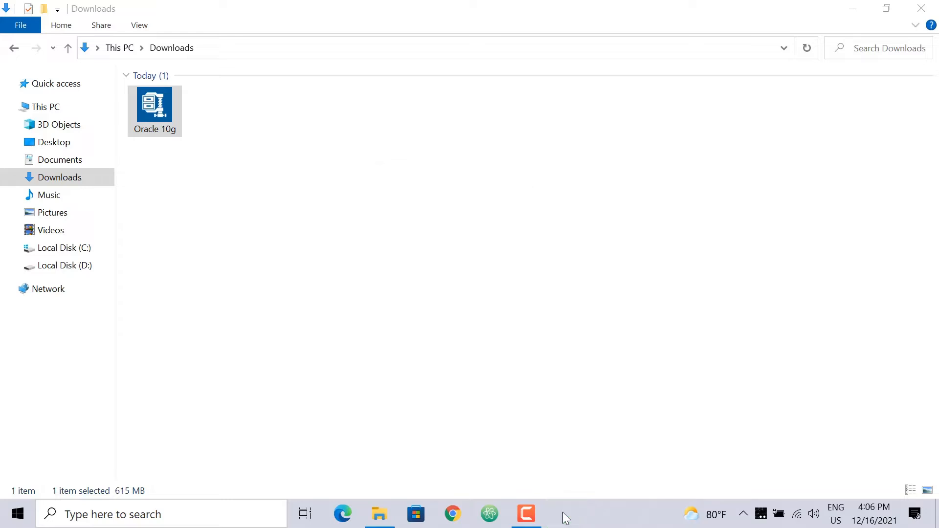
{"action": "left_click", "coordinate": [917, 7]}
Step: Refresh the desktop and open the extracted Oracle 10g folder
{"action": "right_click", "coordinate": [115, 84]}
{"action": "left_click", "coordinate": [84, 128]}
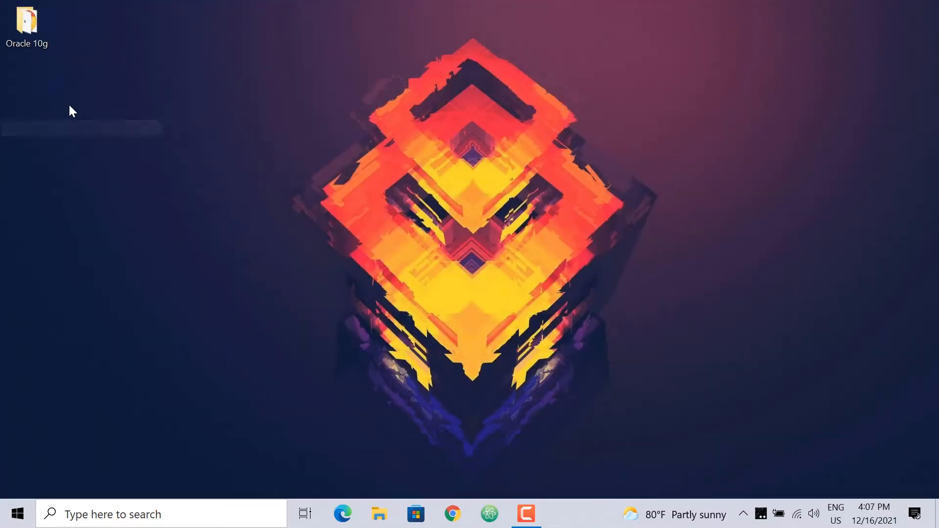
{"action": "double_click", "coordinate": [37, 49]}
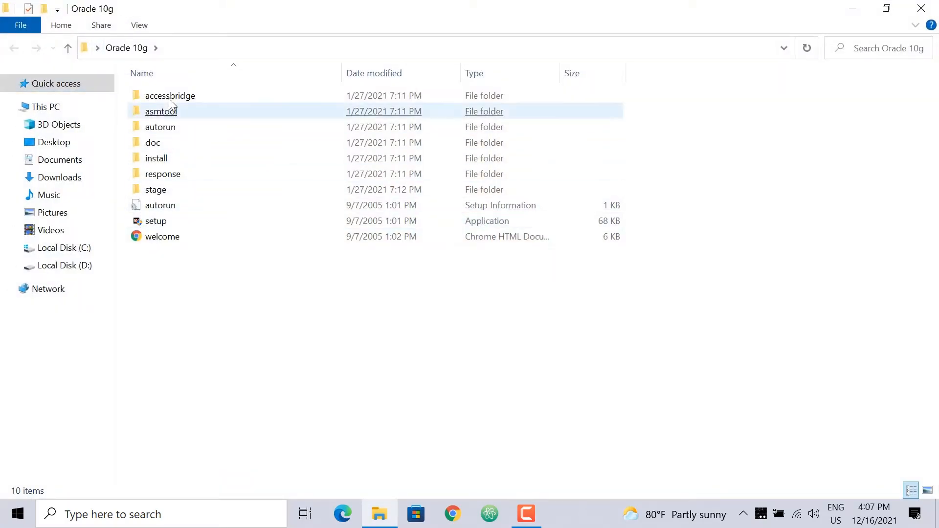
Step: Set the setup program to run in Windows XP (Service Pack 2) compatibility mode
{"action": "right_click", "coordinate": [156, 224]}
{"action": "left_click", "coordinate": [94, 490]}
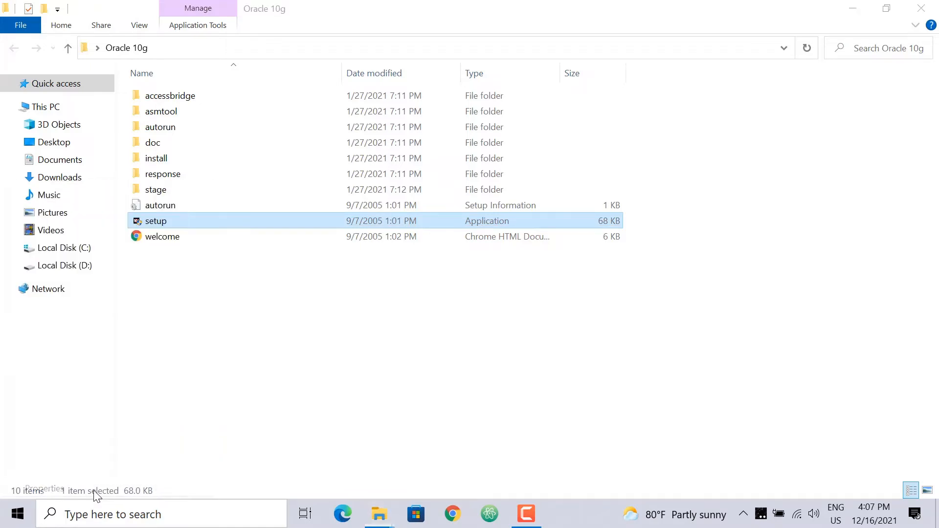
{"action": "left_click", "coordinate": [222, 137]}
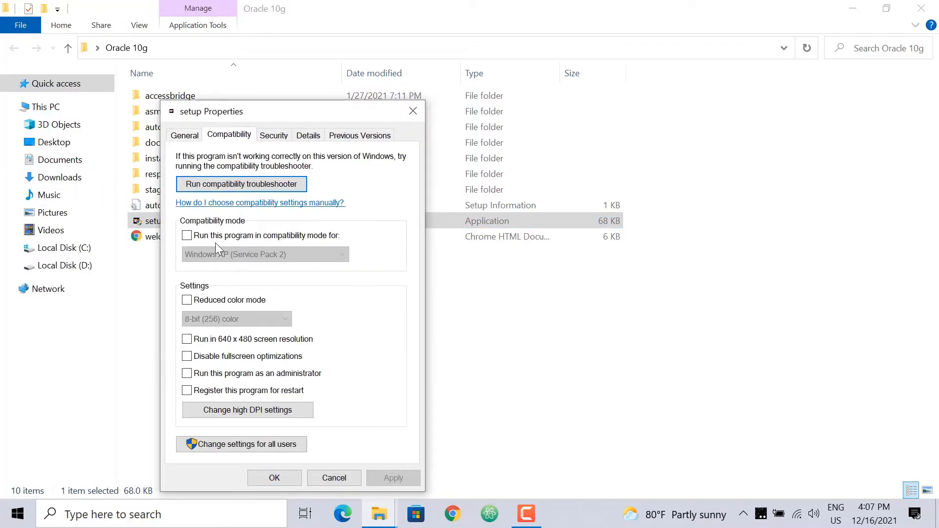
{"action": "left_click", "coordinate": [187, 235]}
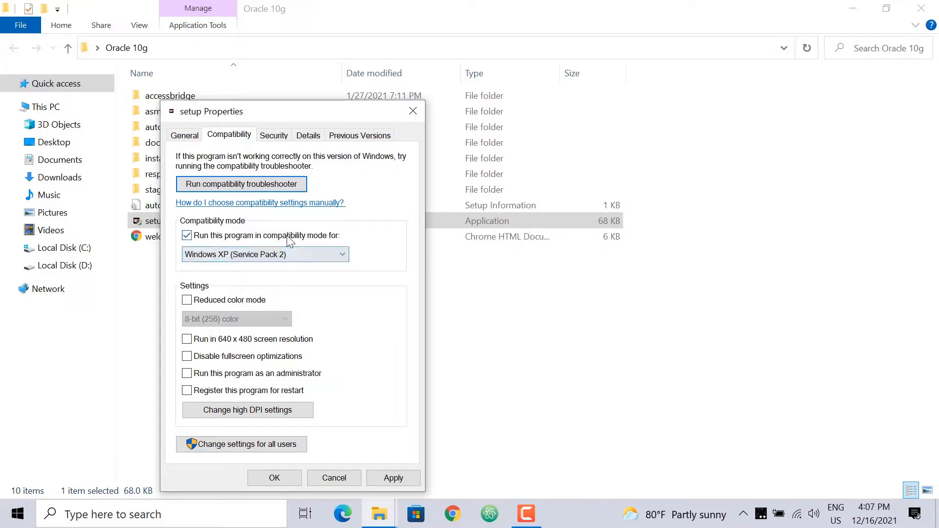
{"action": "left_click", "coordinate": [264, 256]}
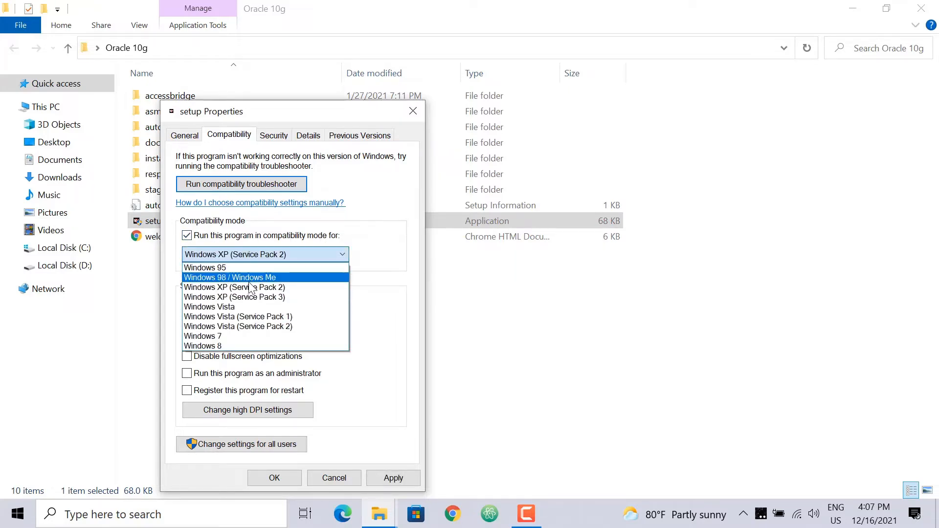
{"action": "left_click", "coordinate": [264, 288]}
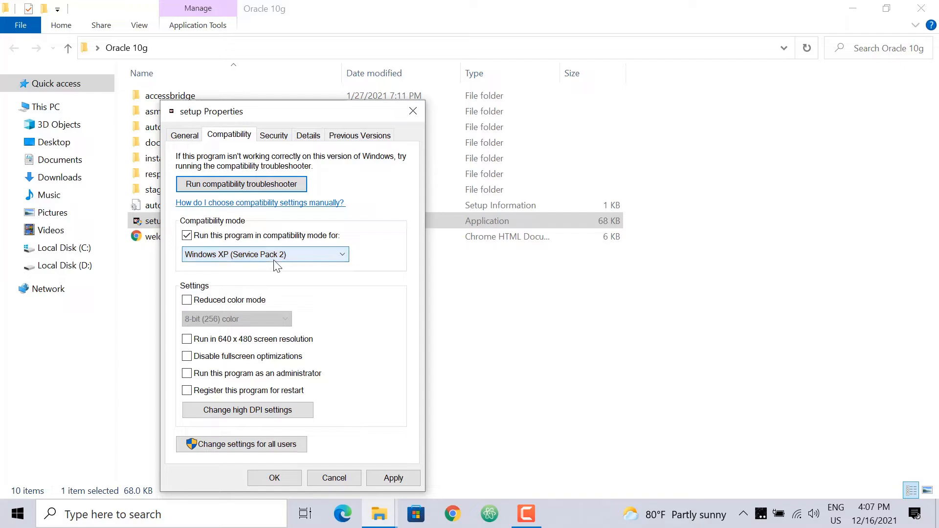
{"action": "left_click", "coordinate": [392, 477]}
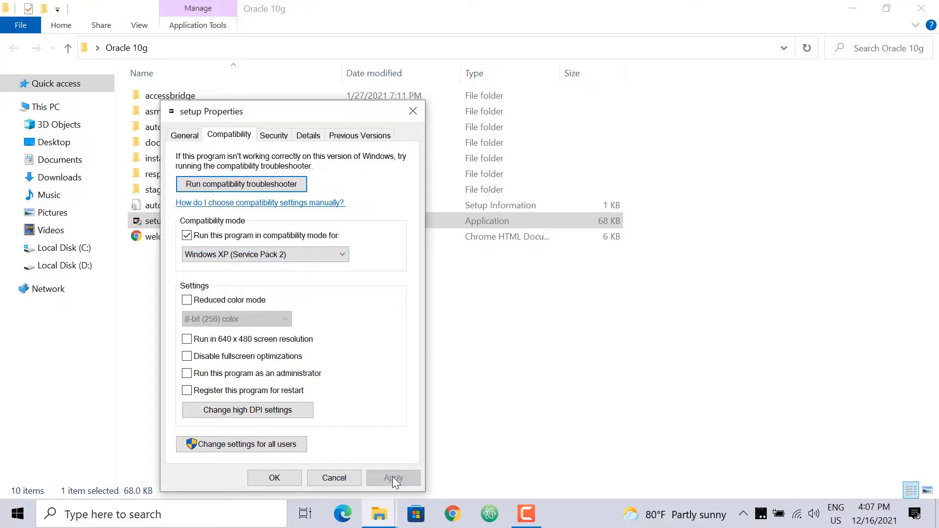
{"action": "left_click", "coordinate": [292, 481]}
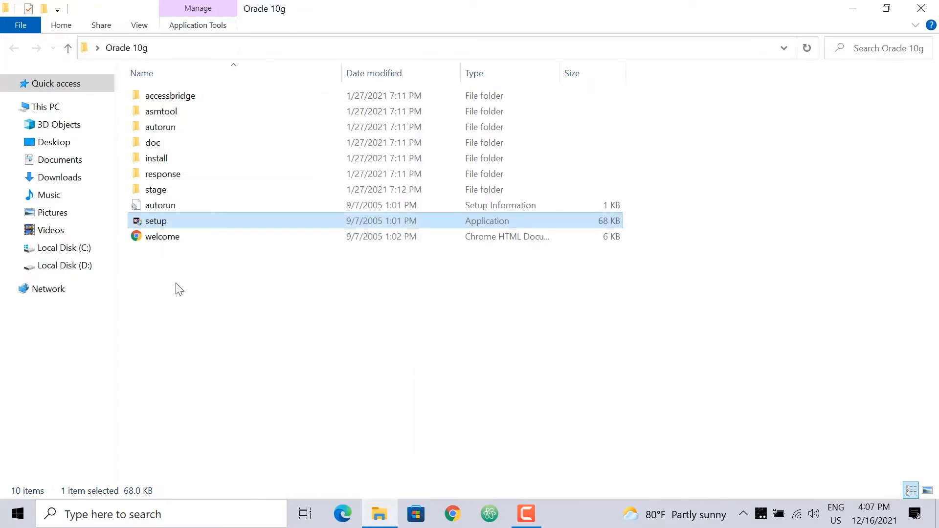
Step: Run setup as administrator to launch Oracle Universal Installer with Basic Installation selected
{"action": "right_click", "coordinate": [154, 226]}
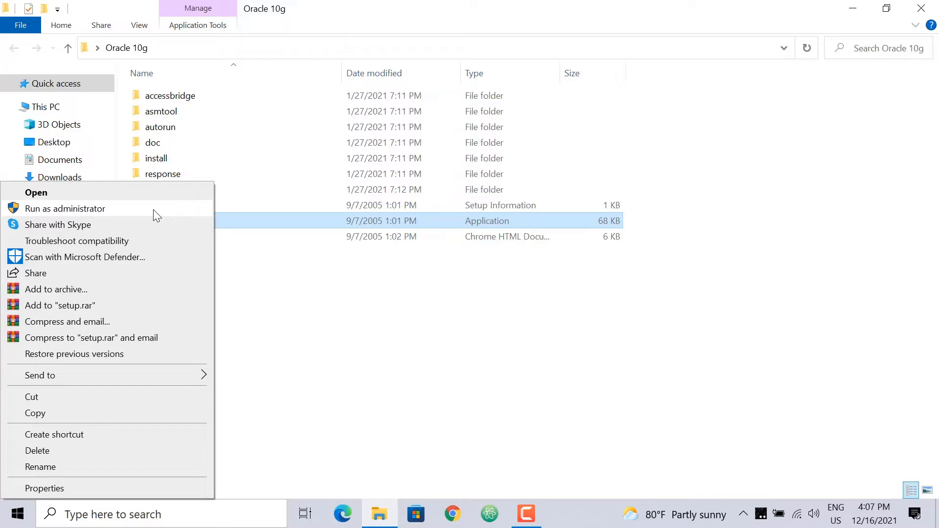
{"action": "left_click", "coordinate": [153, 209]}
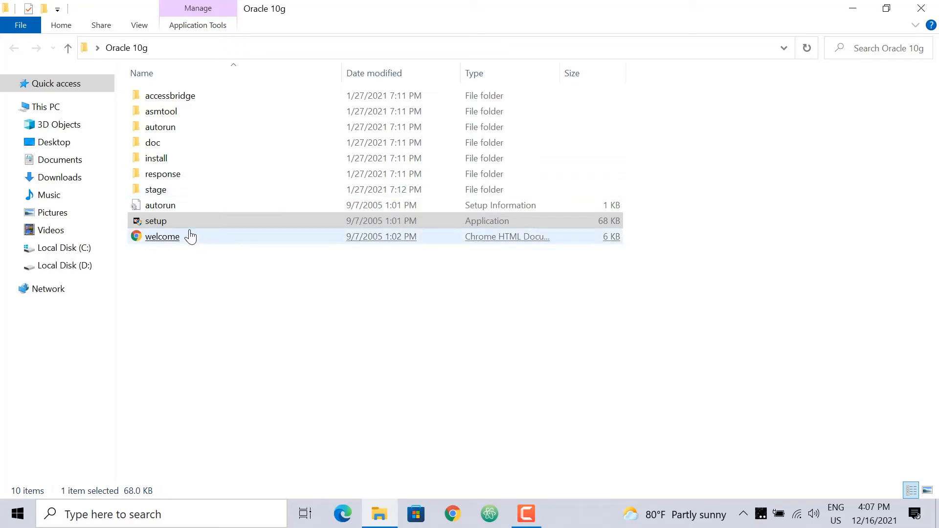
{"action": "left_click", "coordinate": [191, 237]}
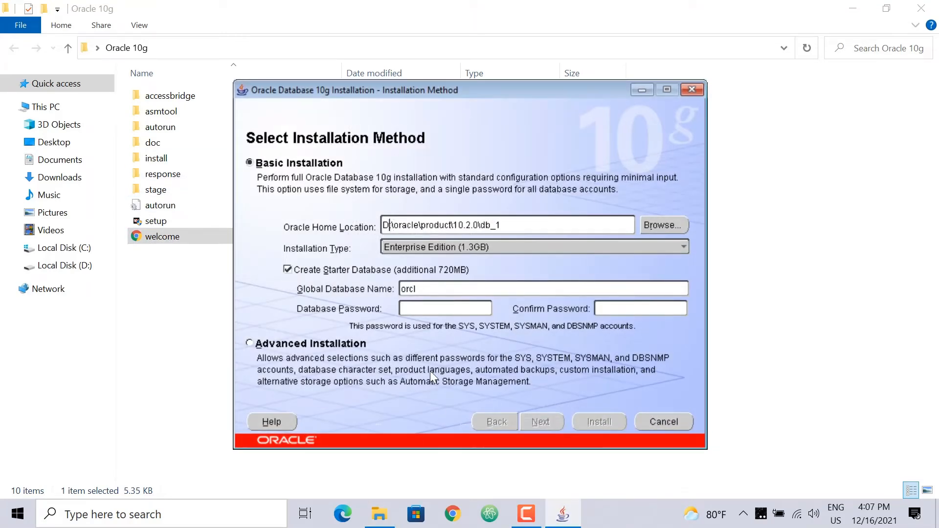
Step: Set Oracle Home to drive C:, global database name orcl123, and a confirmed database password, then continue
{"action": "key", "text": "Delete"}
{"action": "key", "text": "Delete"}
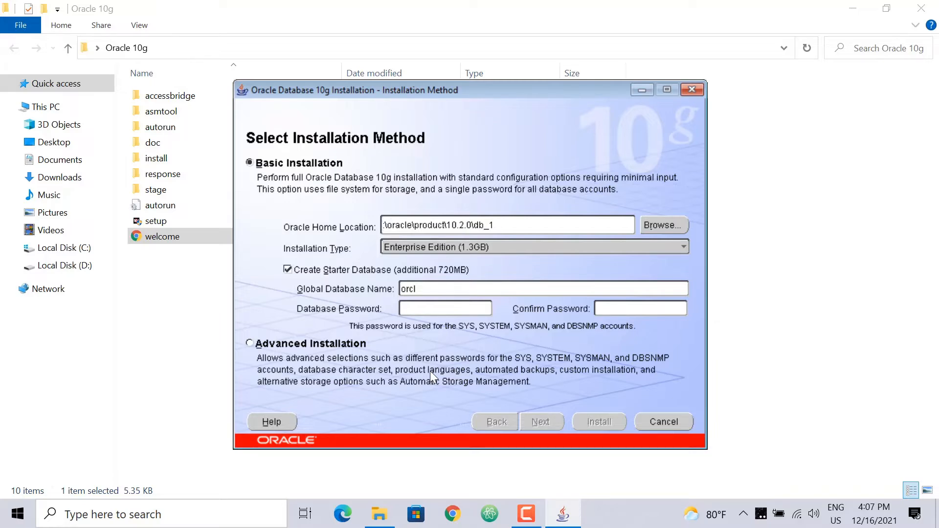
{"action": "type", "text": "C:"}
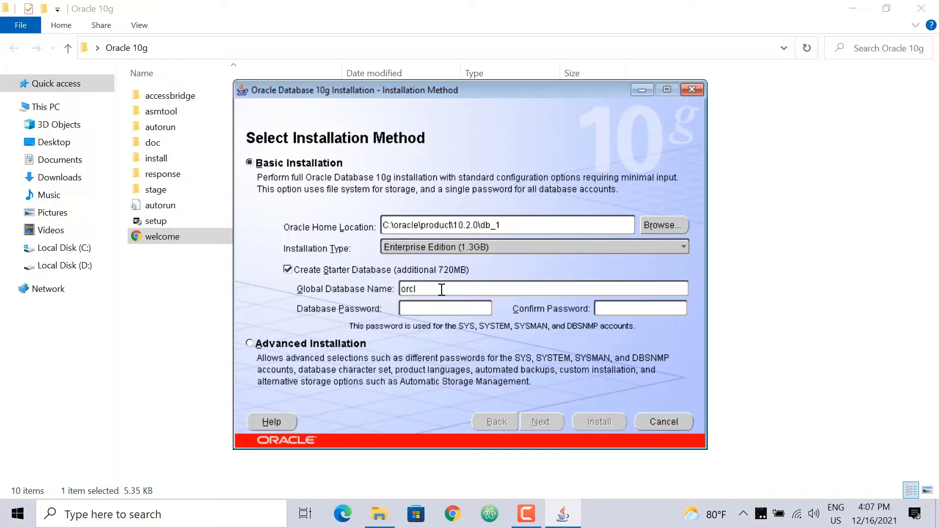
{"action": "type", "text": "123"}
{"action": "left_click", "coordinate": [426, 311]}
{"action": "type", "text": "admin1"}
{"action": "left_click", "coordinate": [627, 306]}
{"action": "type", "text": "admin1"}
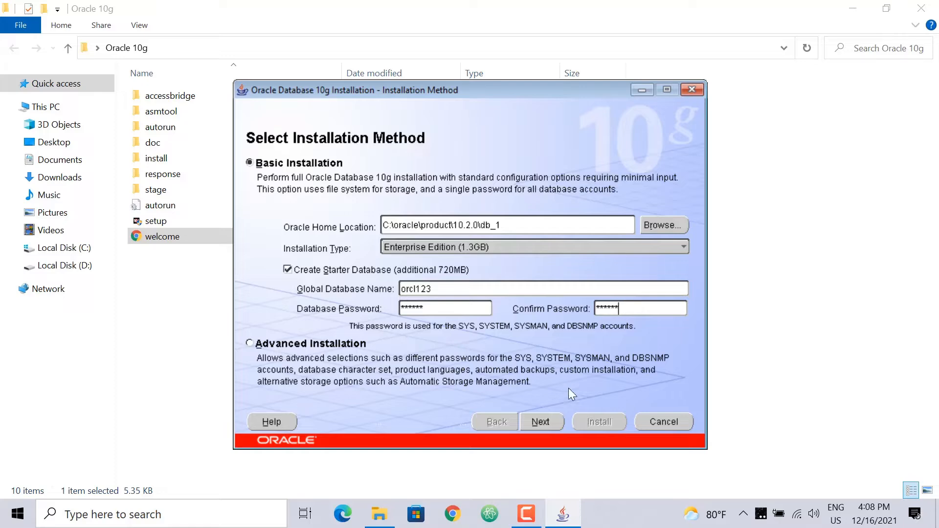
{"action": "left_click", "coordinate": [551, 427]}
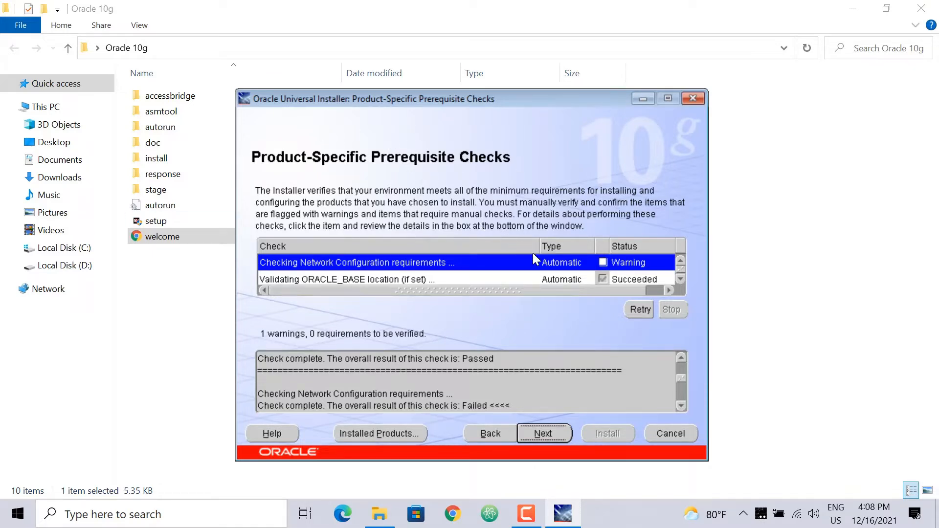
Step: Mark the network configuration warning as User Verified, continue, and allow the installer through the firewall
{"action": "left_click", "coordinate": [604, 263]}
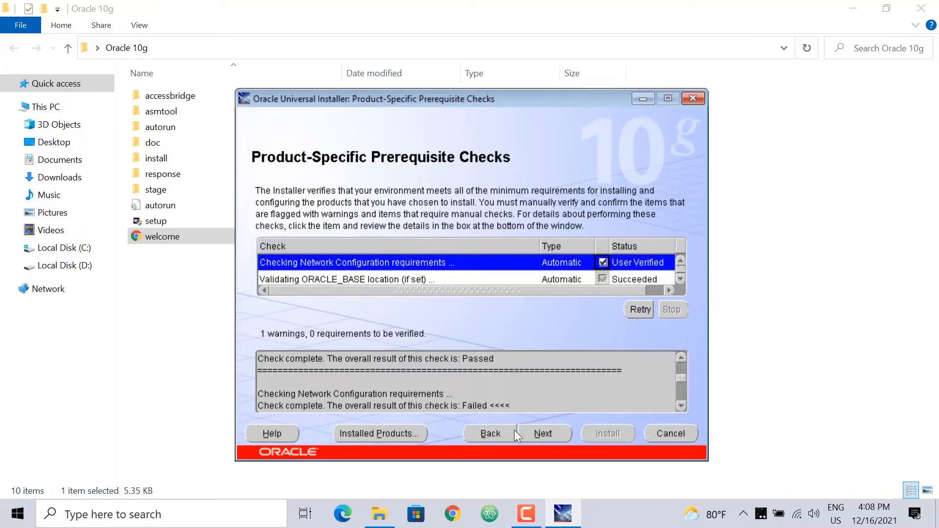
{"action": "left_click", "coordinate": [542, 434]}
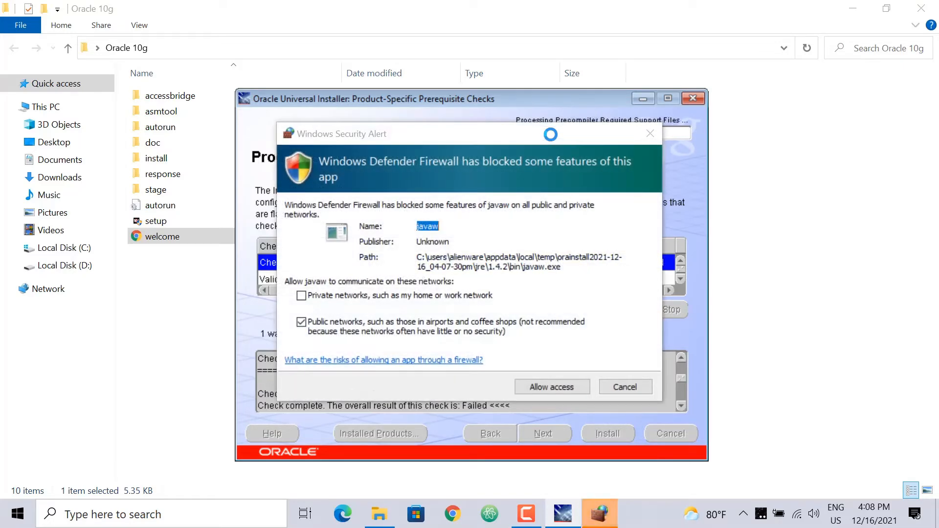
{"action": "left_click", "coordinate": [550, 389]}
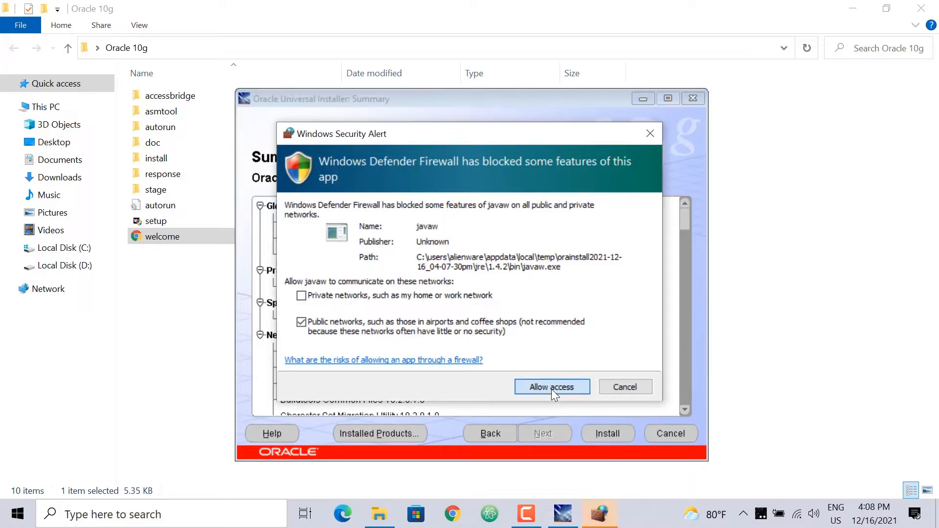
{"action": "left_click", "coordinate": [550, 388]}
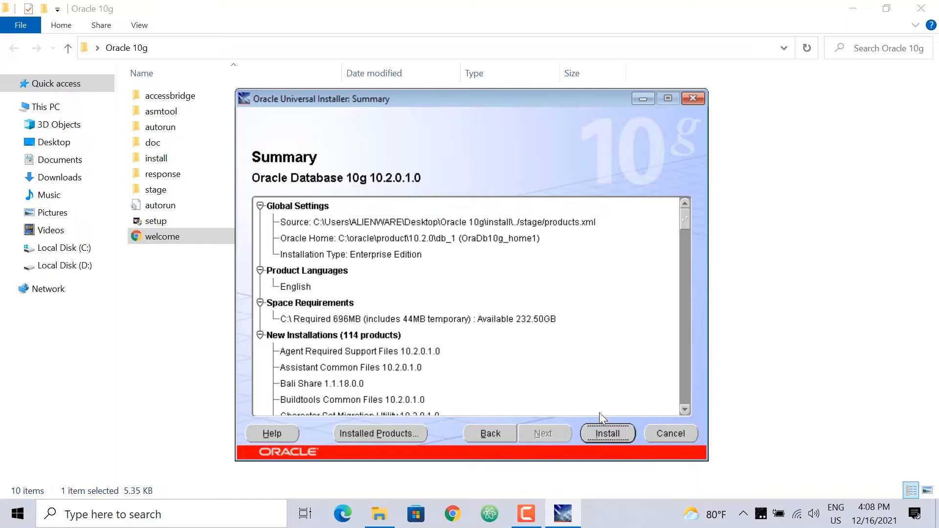
Step: Start the Oracle Database 10g installation from the Summary page and let files copy
{"action": "left_click", "coordinate": [608, 436]}
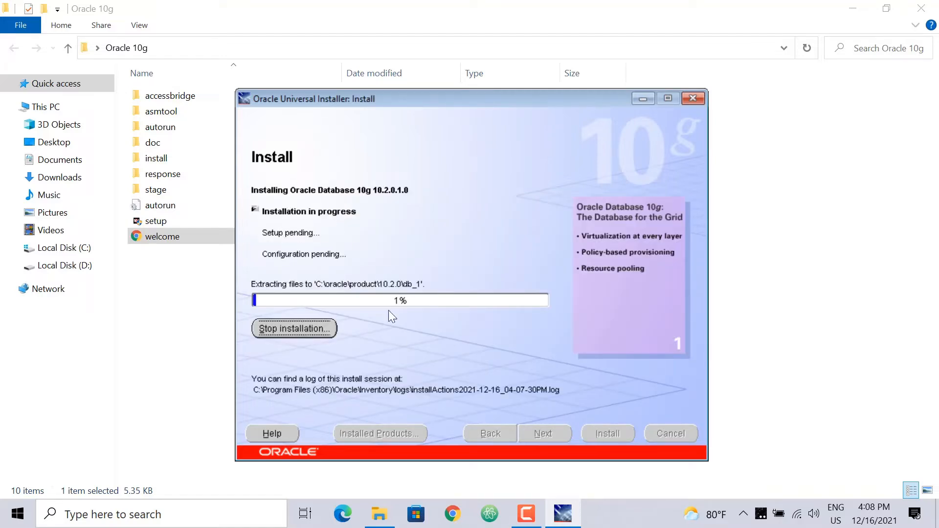
{"action": "left_click_drag", "start_coordinate": [307, 97], "coordinate": [287, 75]}
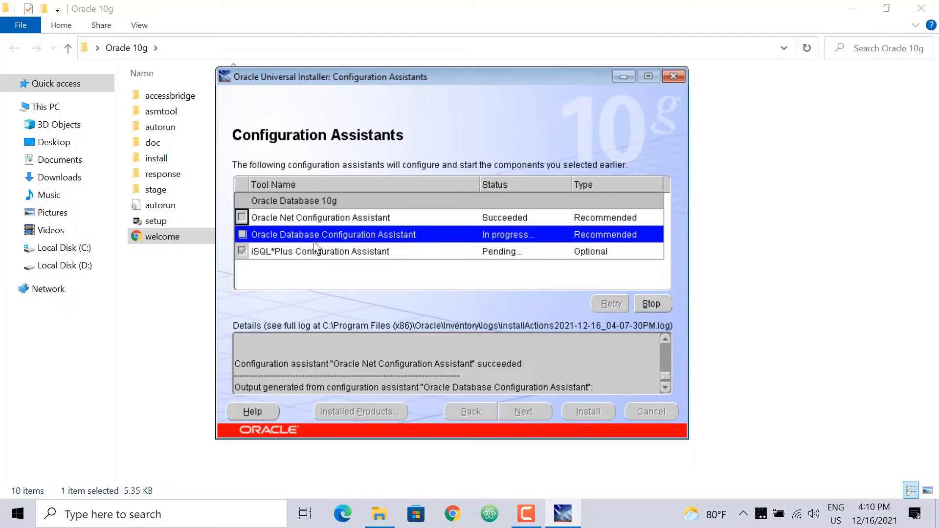
Step: Review the Net Configuration and Database Configuration Assistant logs while orcl123 is created
{"action": "left_click", "coordinate": [241, 218]}
{"action": "left_click", "coordinate": [242, 233]}
{"action": "left_click", "coordinate": [241, 217]}
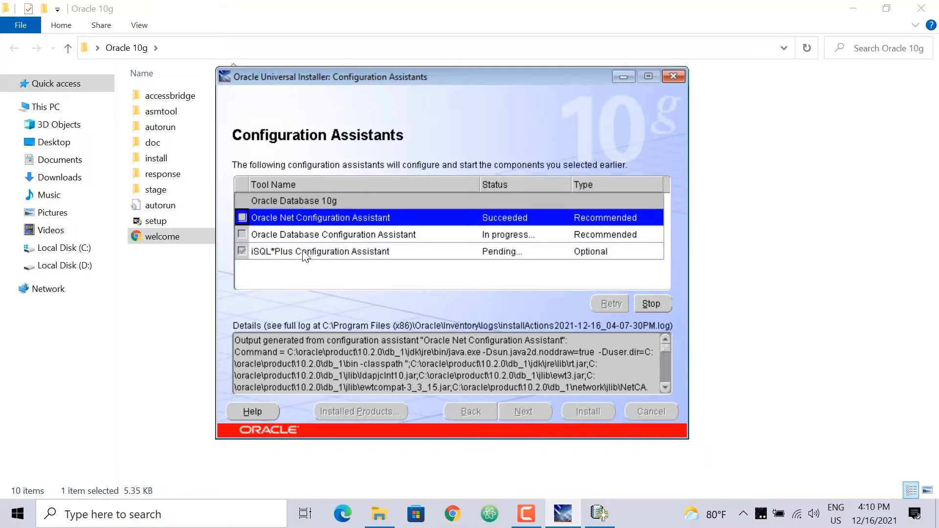
{"action": "left_click", "coordinate": [491, 239]}
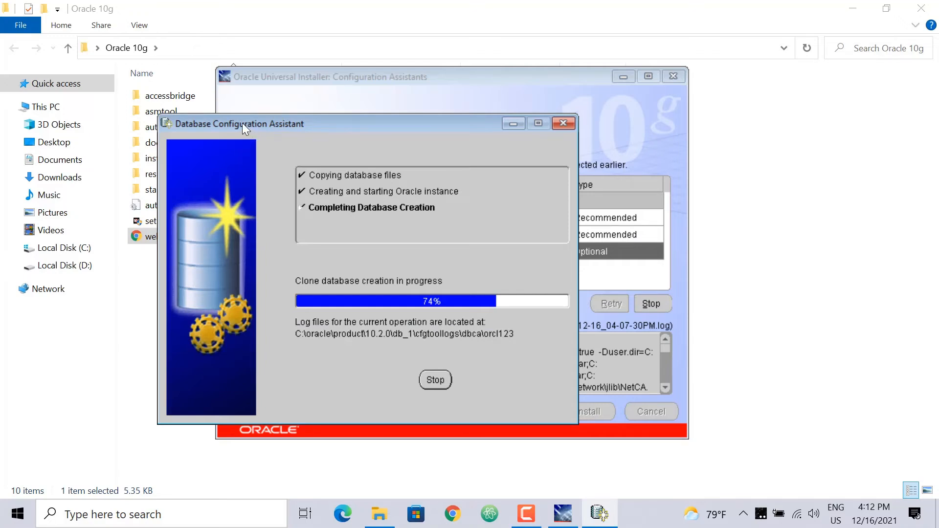
{"action": "left_click_drag", "start_coordinate": [262, 121], "coordinate": [278, 122]}
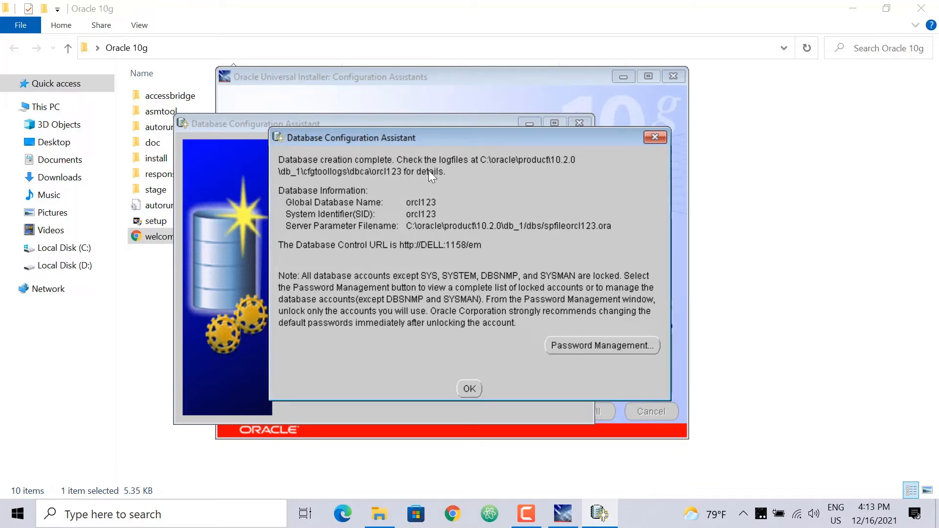
Step: Open Password Management and unlock the SCOTT account
{"action": "left_click", "coordinate": [593, 348]}
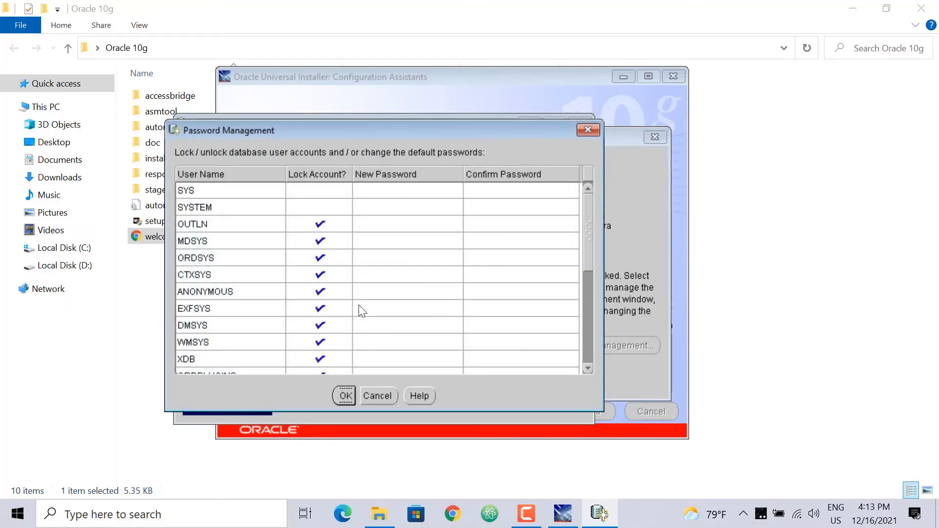
{"action": "left_click_drag", "start_coordinate": [587, 216], "coordinate": [586, 291]}
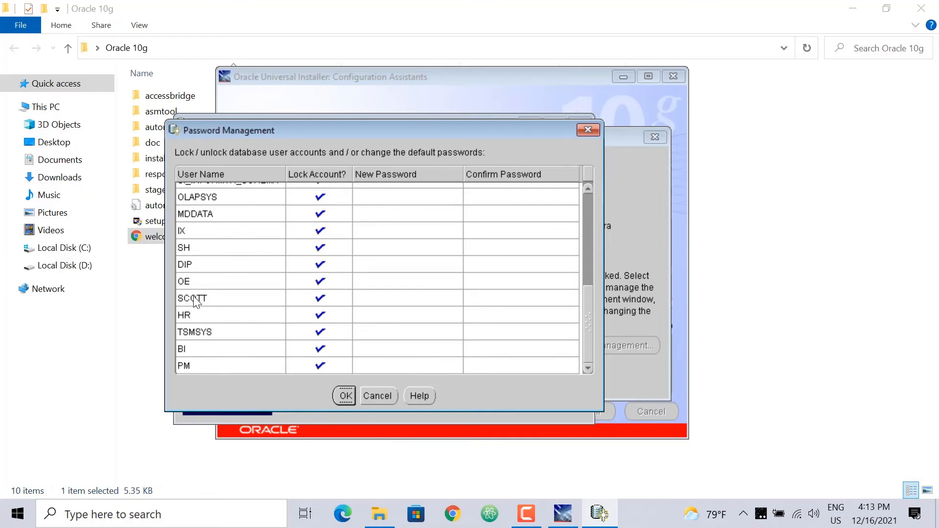
{"action": "left_click", "coordinate": [306, 301]}
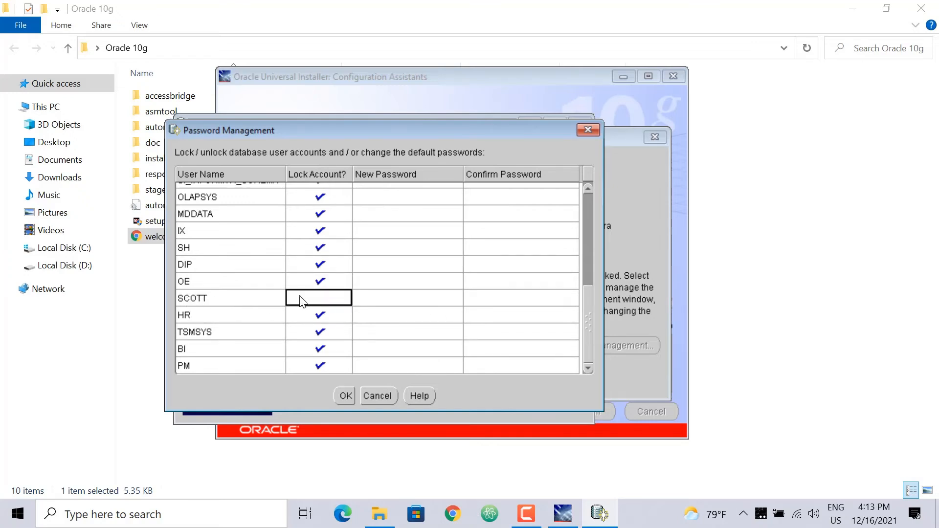
Step: Give SCOTT a new confirmed password, save, and dismiss the database creation summary
{"action": "left_click", "coordinate": [373, 292]}
{"action": "type", "text": "tiger"}
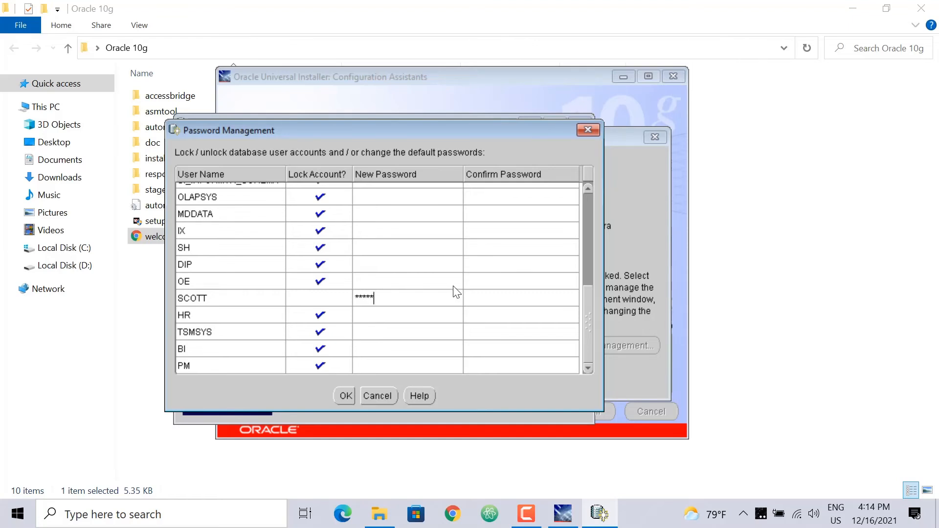
{"action": "left_click", "coordinate": [488, 292]}
{"action": "type", "text": "tiger"}
{"action": "left_click", "coordinate": [339, 397]}
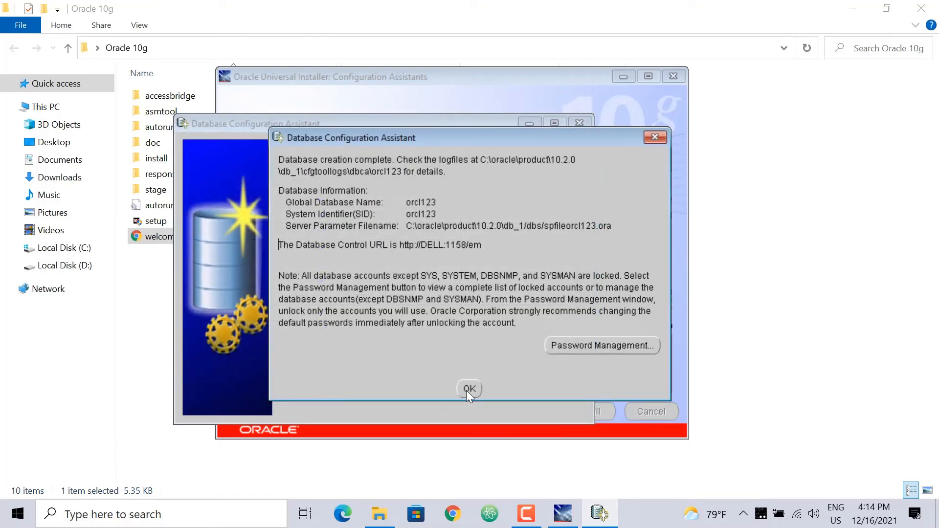
{"action": "left_click", "coordinate": [468, 389]}
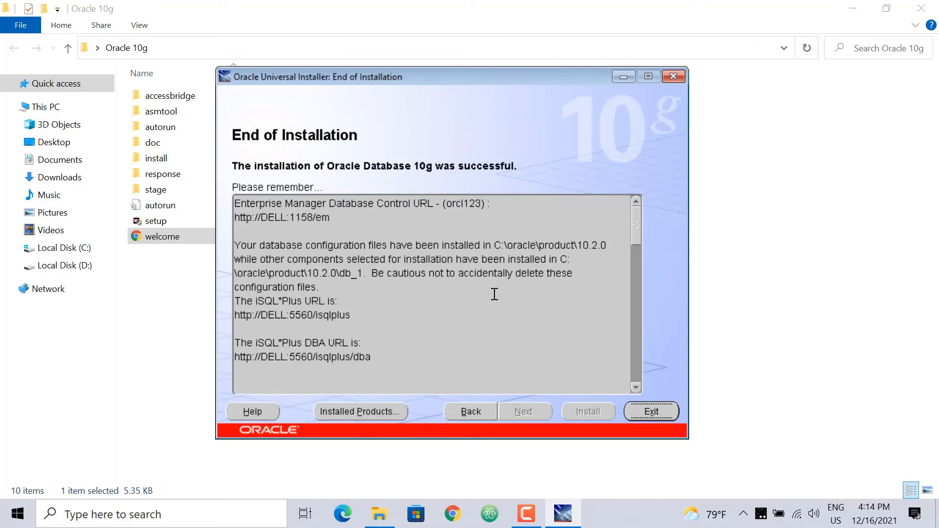
Step: Exit Oracle Universal Installer and confirm quitting
{"action": "left_click", "coordinate": [649, 410]}
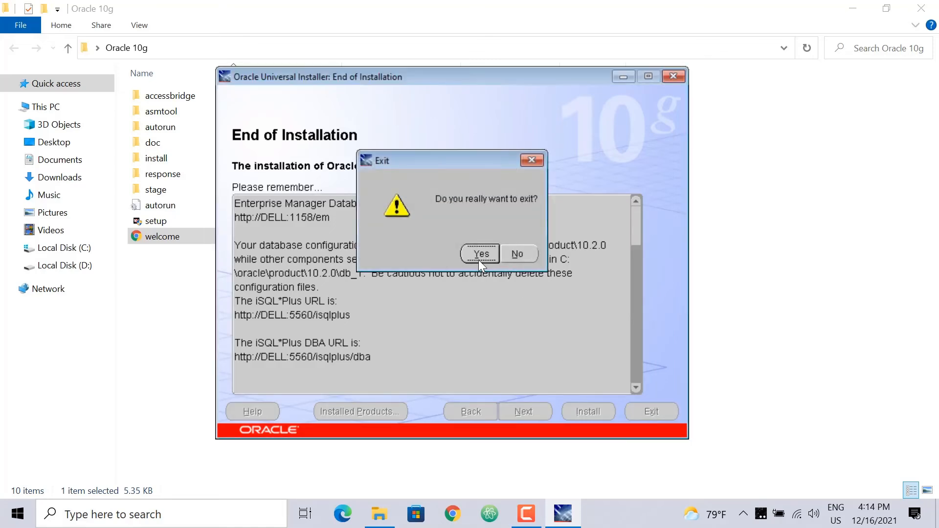
{"action": "left_click", "coordinate": [481, 254]}
{"action": "left_click", "coordinate": [921, 8]}
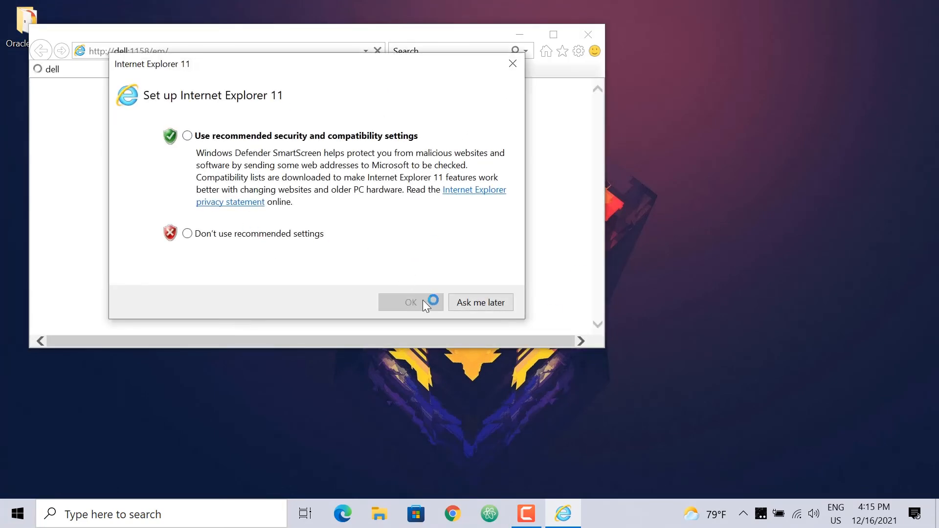
Step: Decline Internet Explorer's recommended settings, postpone setup, and close the browser with all its tabs
{"action": "left_click", "coordinate": [235, 136]}
{"action": "left_click", "coordinate": [236, 234]}
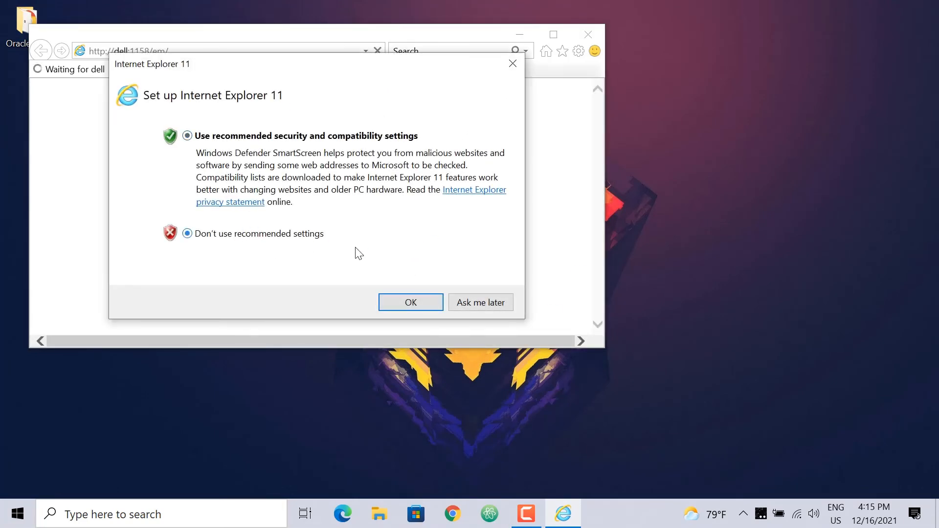
{"action": "left_click", "coordinate": [463, 296]}
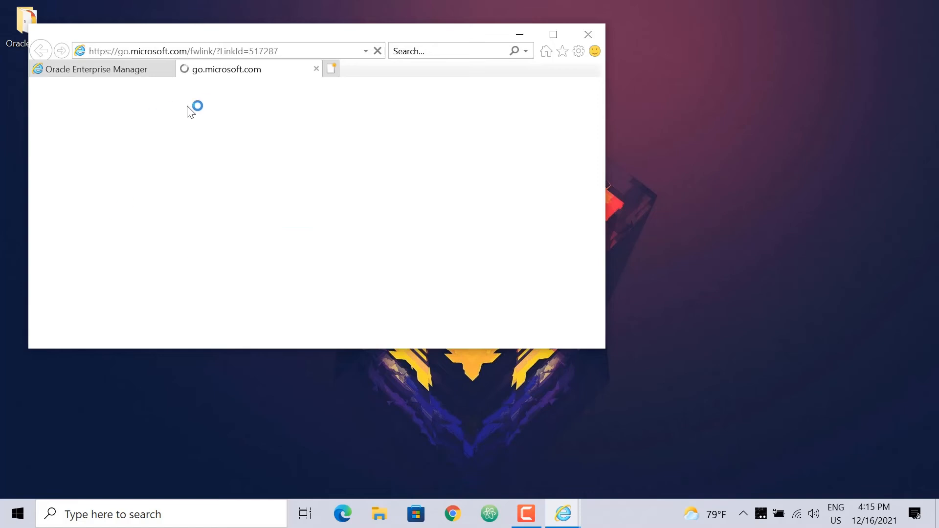
{"action": "left_click", "coordinate": [586, 34]}
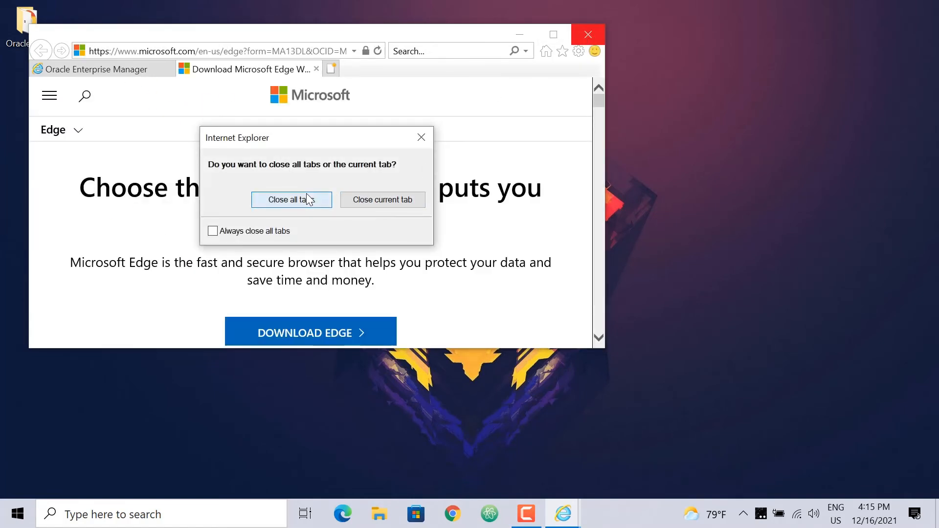
{"action": "left_click", "coordinate": [306, 198]}
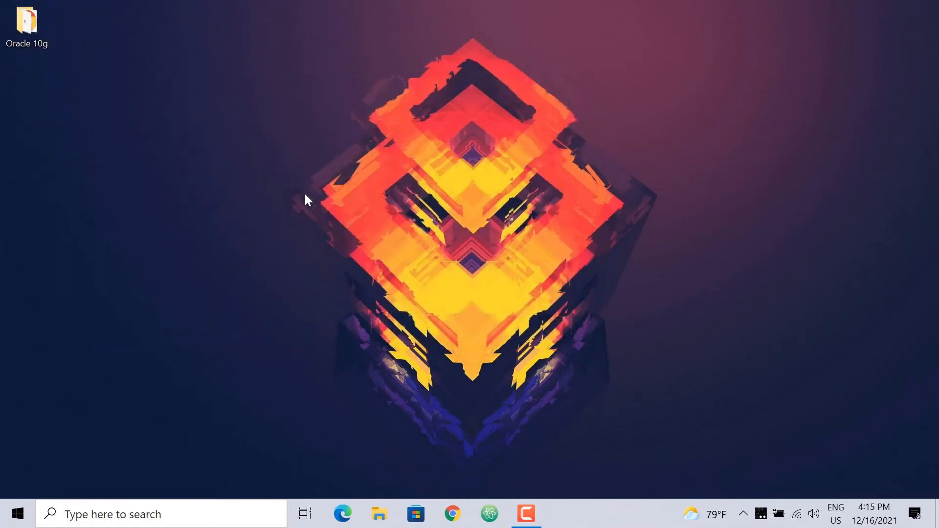
Step: Search for 'sql' and run SQL Plus as administrator to bring up its Log On dialog
{"action": "left_click", "coordinate": [206, 514]}
{"action": "type", "text": "s"}
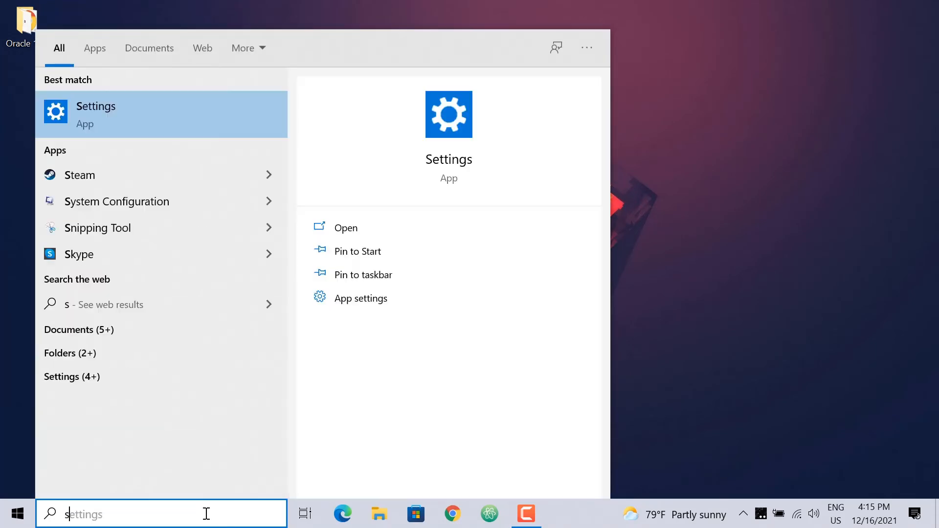
{"action": "type", "text": "ql"}
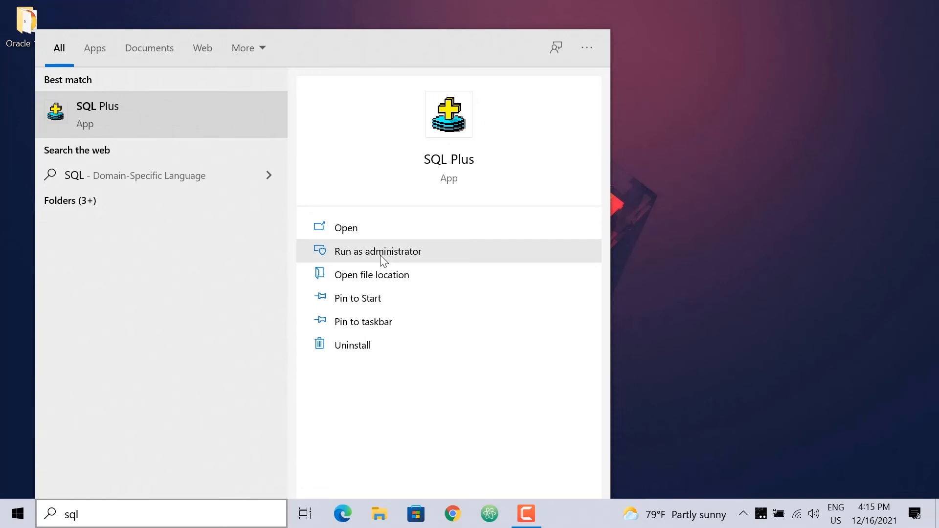
{"action": "left_click", "coordinate": [380, 252]}
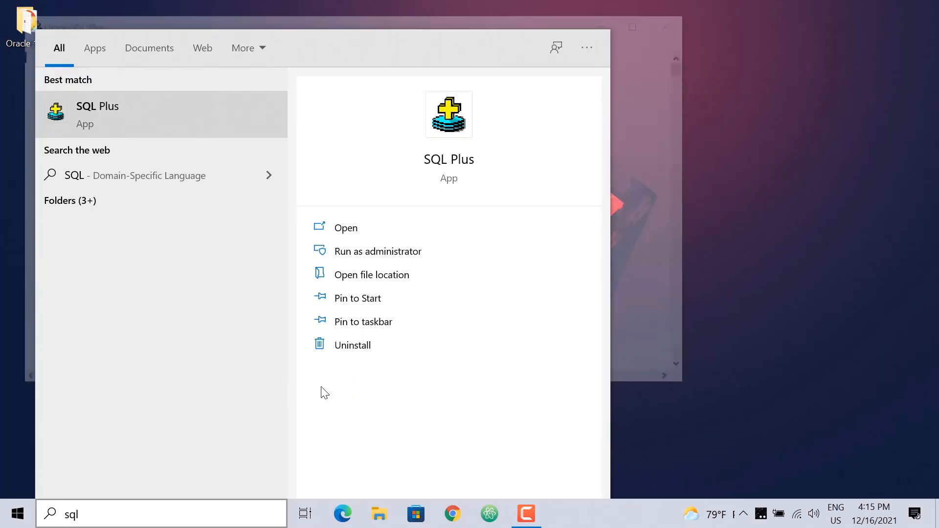
{"action": "left_click", "coordinate": [760, 307]}
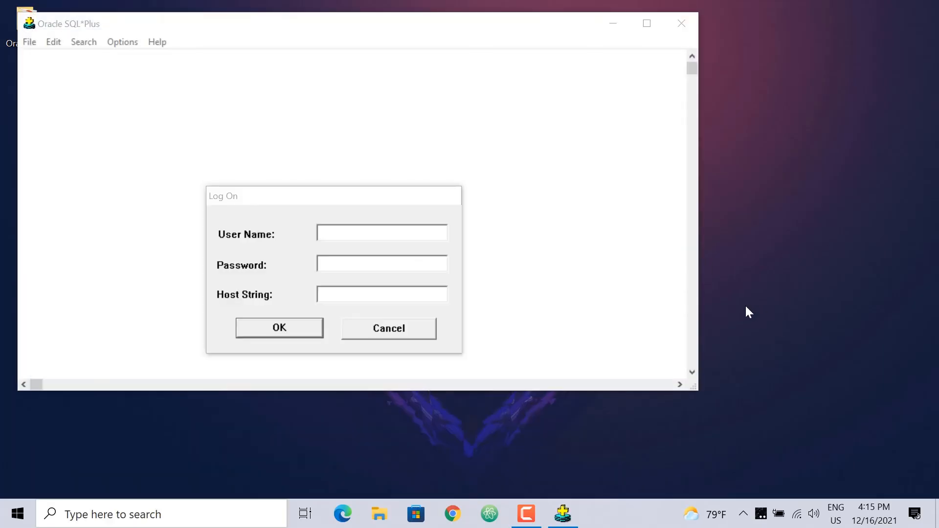
Step: Log on to SQL*Plus with user name SCOTT and the account password
{"action": "left_click", "coordinate": [383, 232]}
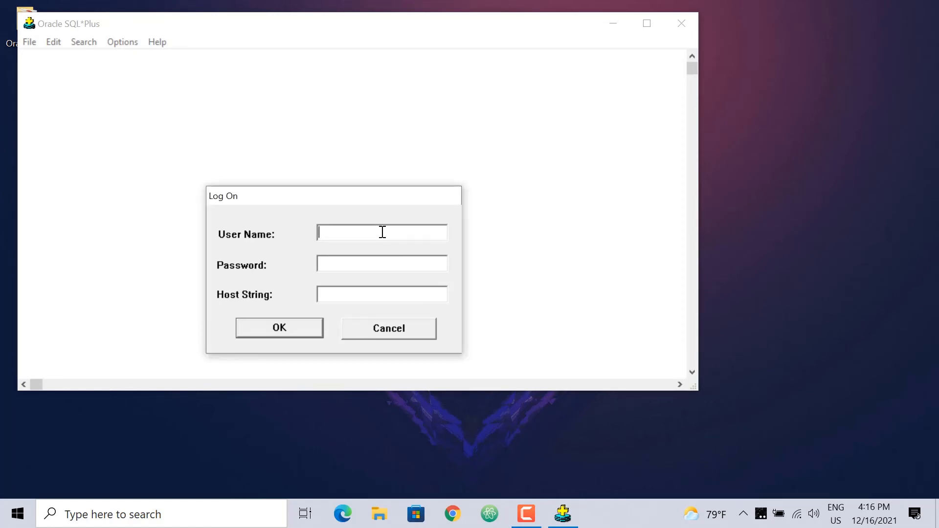
{"action": "type", "text": "SCOTT"}
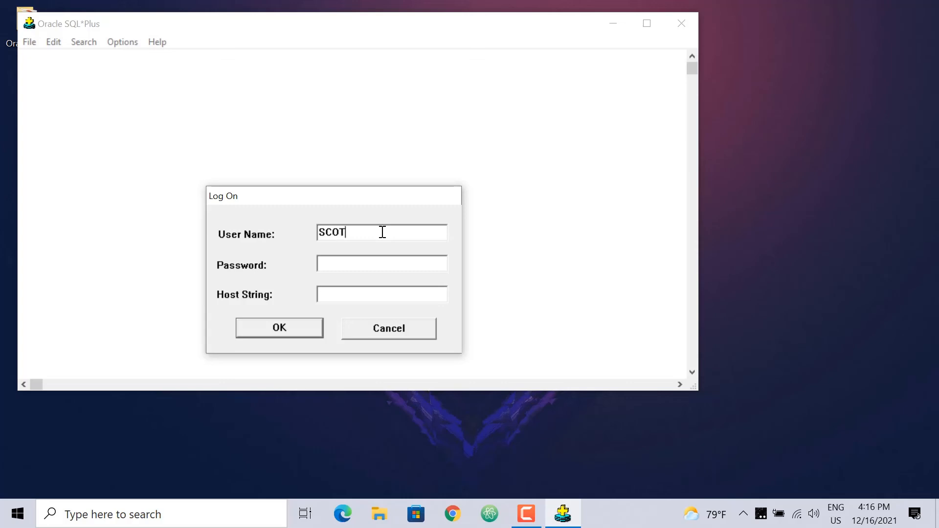
{"action": "left_click", "coordinate": [373, 265]}
{"action": "type", "text": "tiger"}
{"action": "key", "text": "Return"}
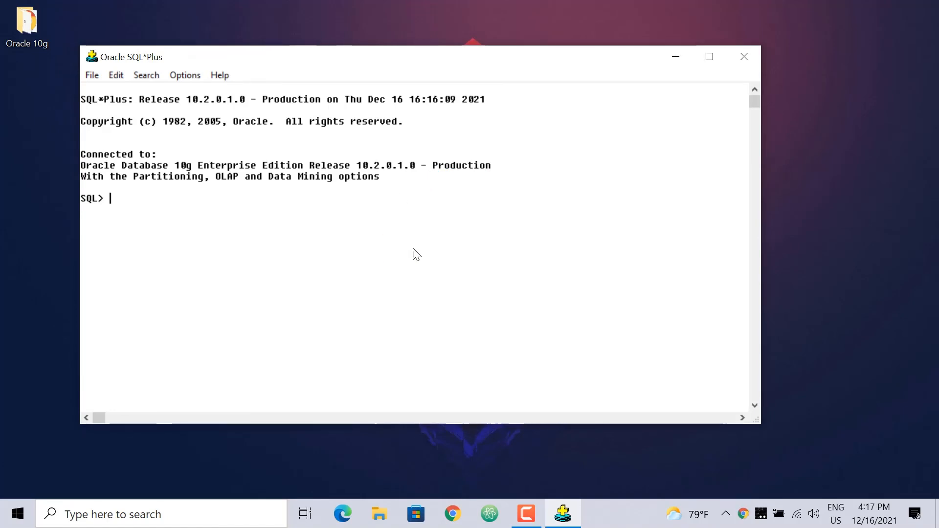
Step: Minimize the connected SQL*Plus window to the taskbar
{"action": "left_click", "coordinate": [676, 58]}
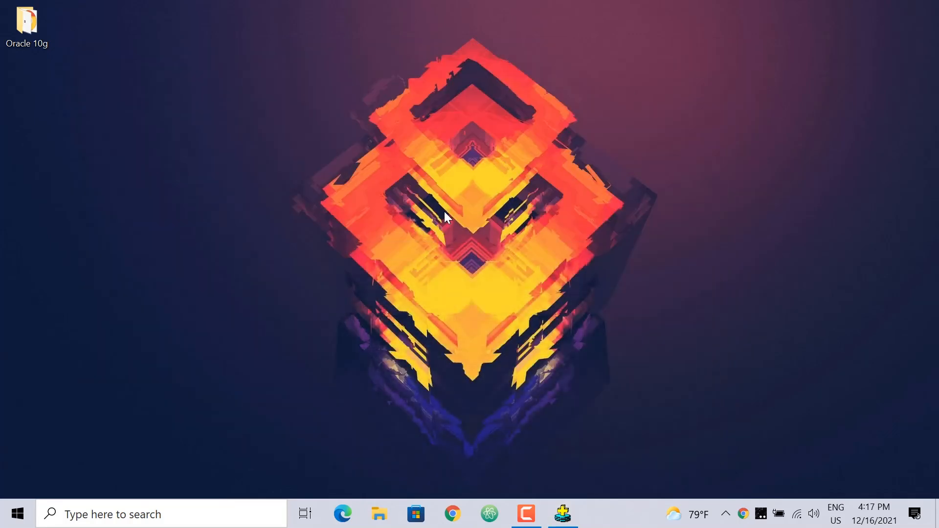